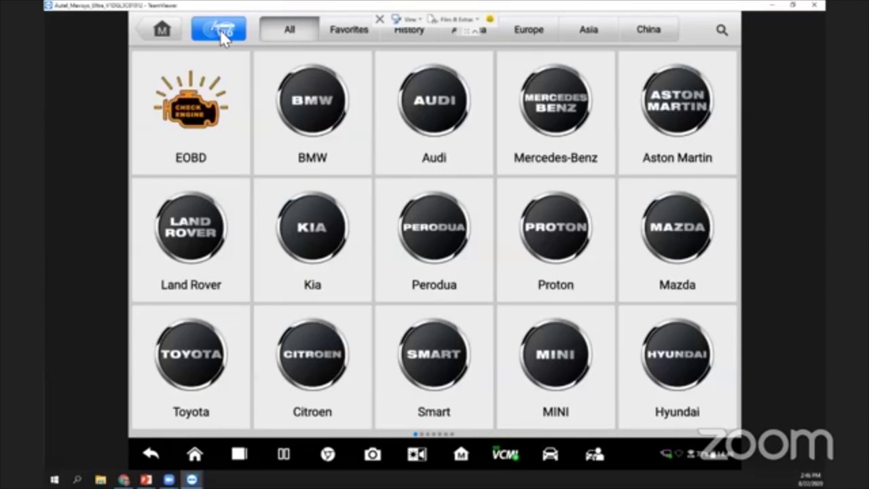
Auto-detect the connected Audi through VID and accept the VIN it reads
click(220, 32)
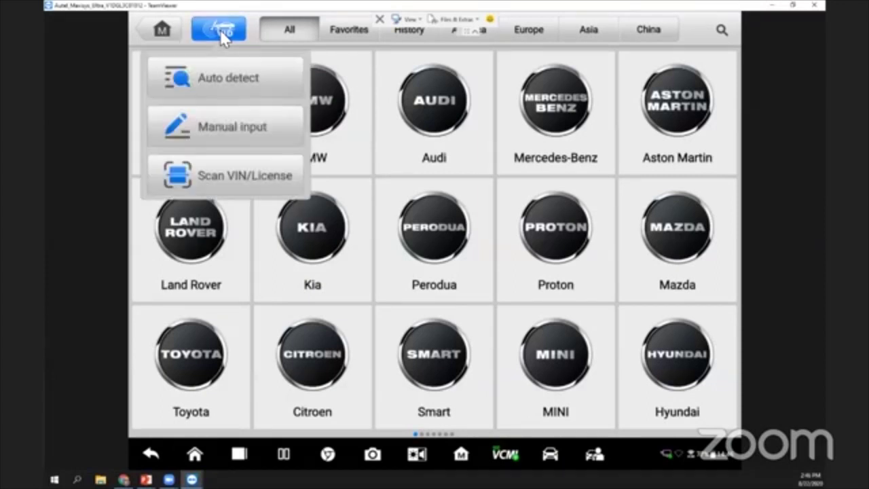
click(242, 78)
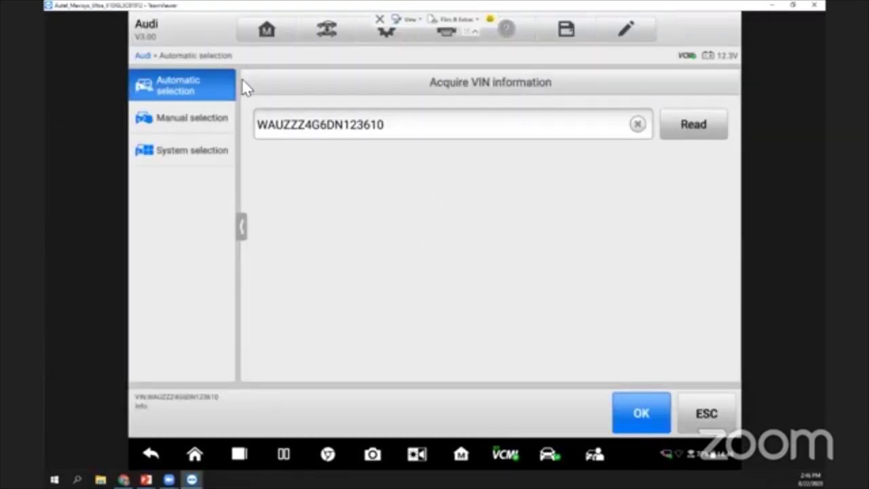
click(647, 423)
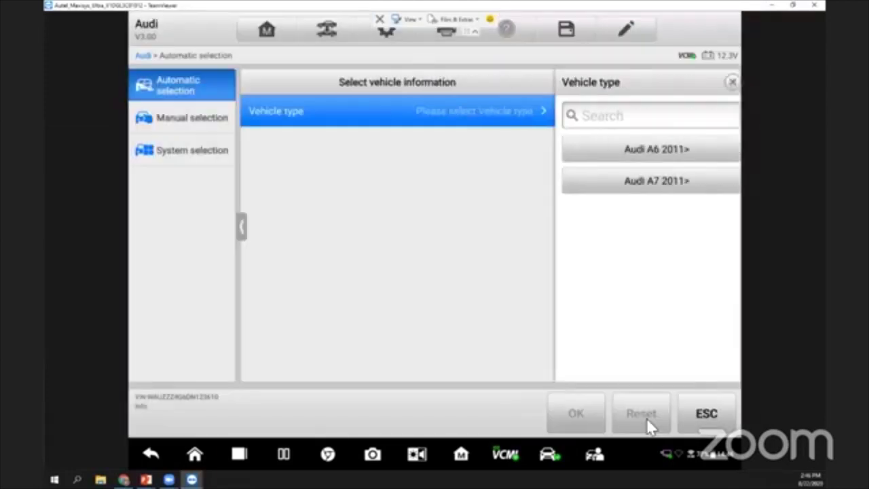
Identify the car as an Audi A6 2011> Avant with the CHJA 2.0L TFSI / 180kW engine, and connect
click(681, 155)
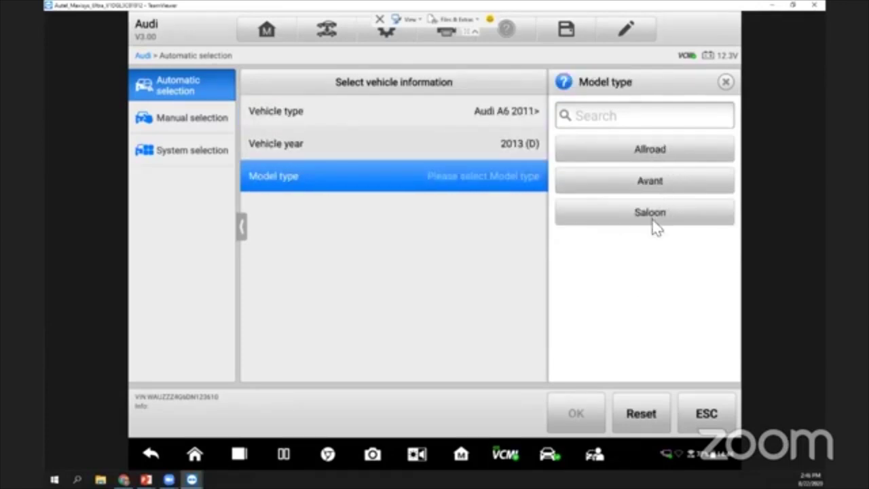
click(675, 183)
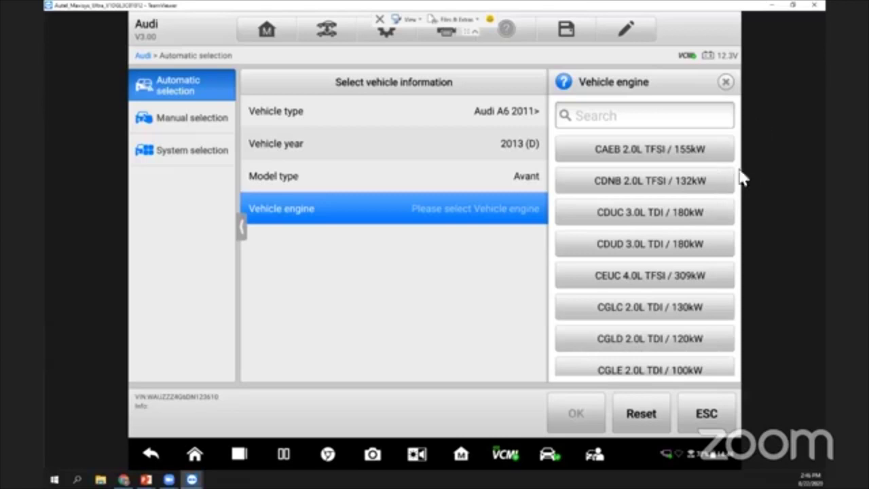
scroll(682, 271, down, 3)
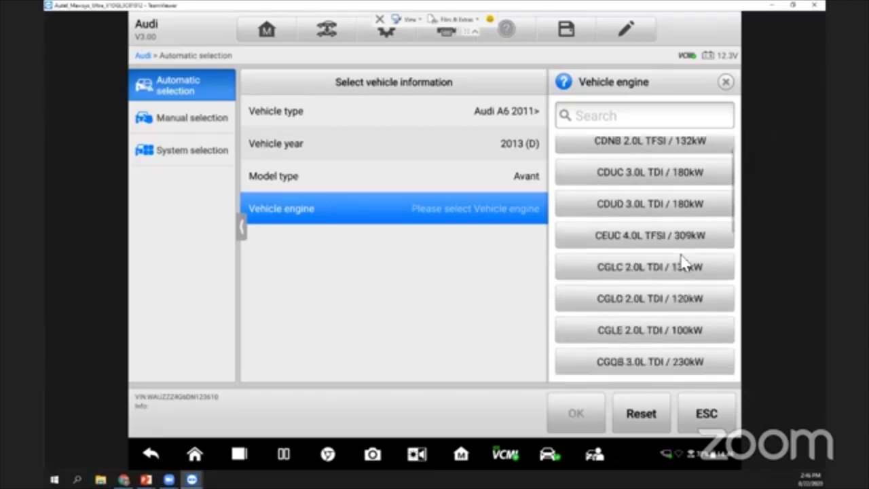
scroll(678, 272, down, 3)
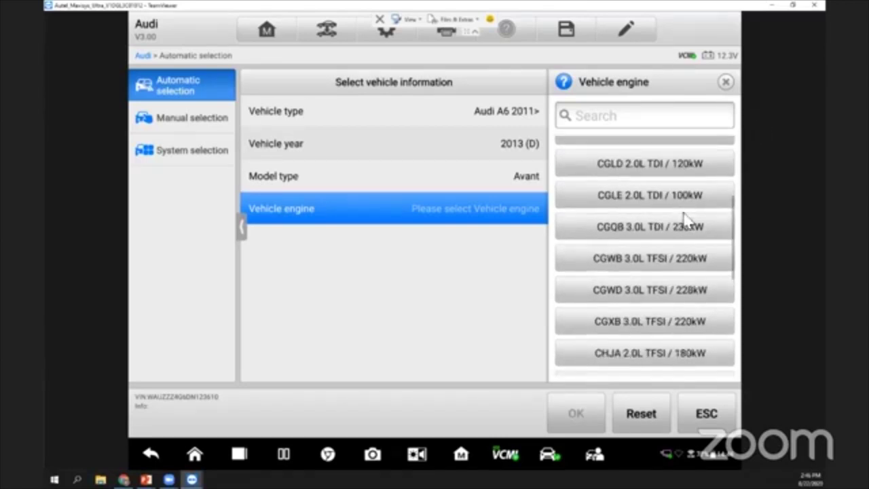
click(661, 290)
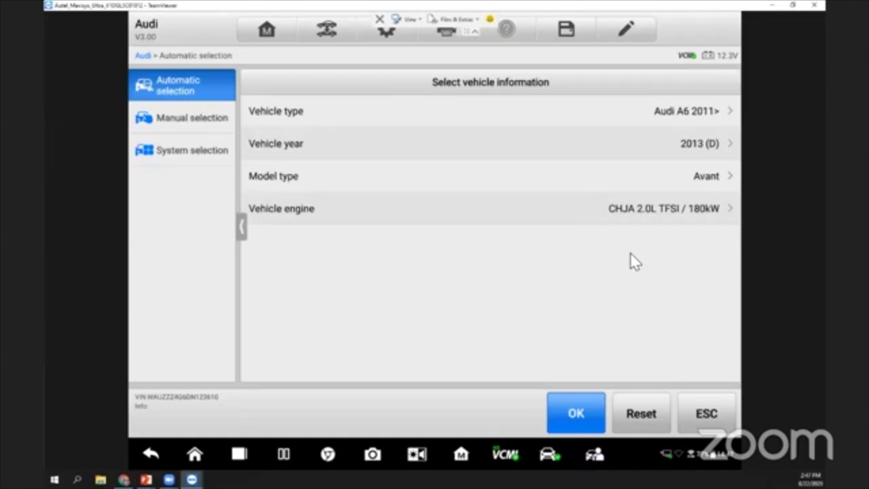
click(592, 413)
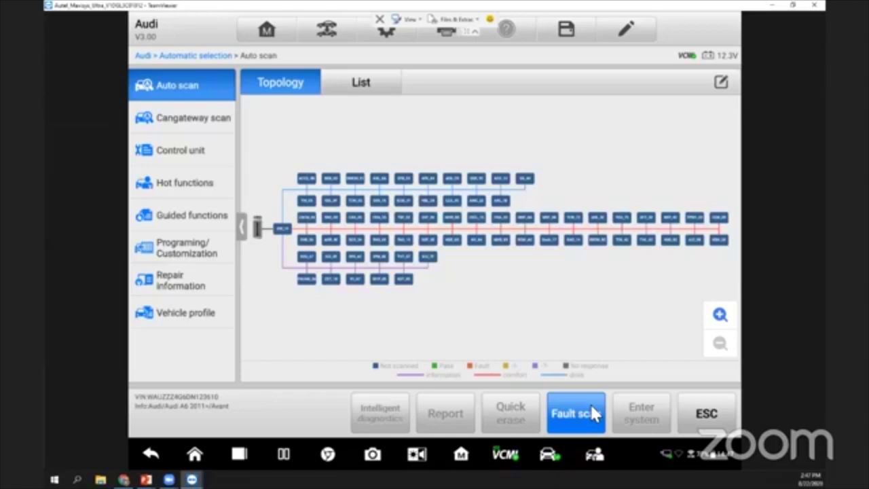
Start a fault scan of all the Audi's control modules
click(575, 410)
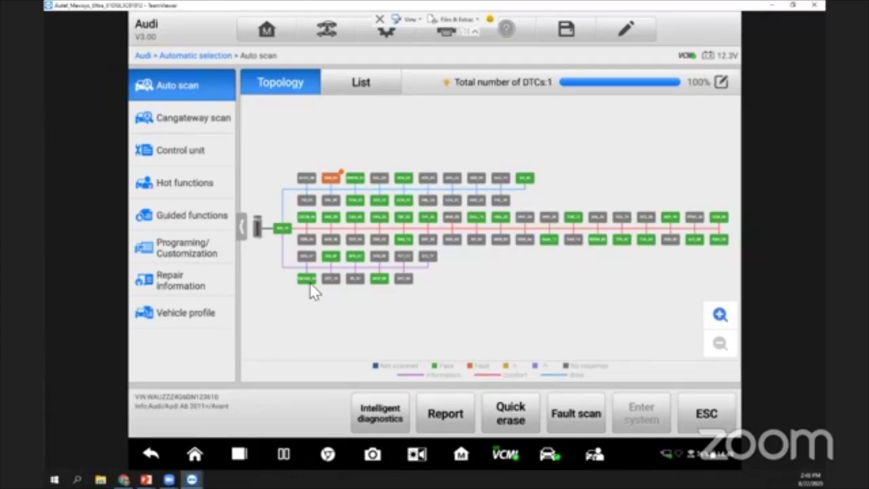
Show scan results as a module list with U111300 under 03 - Brakes 1, then open intelligent diagnostics
scroll(312, 290, up, 5)
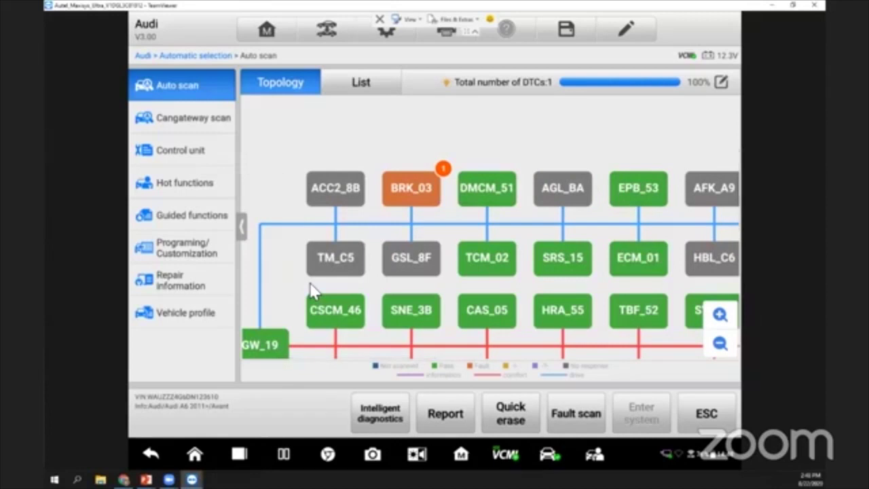
scroll(312, 291, down, 5)
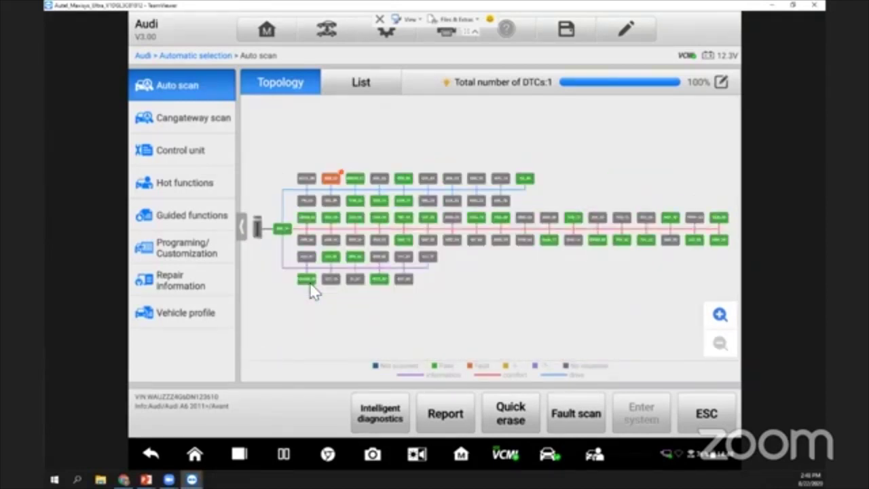
click(361, 83)
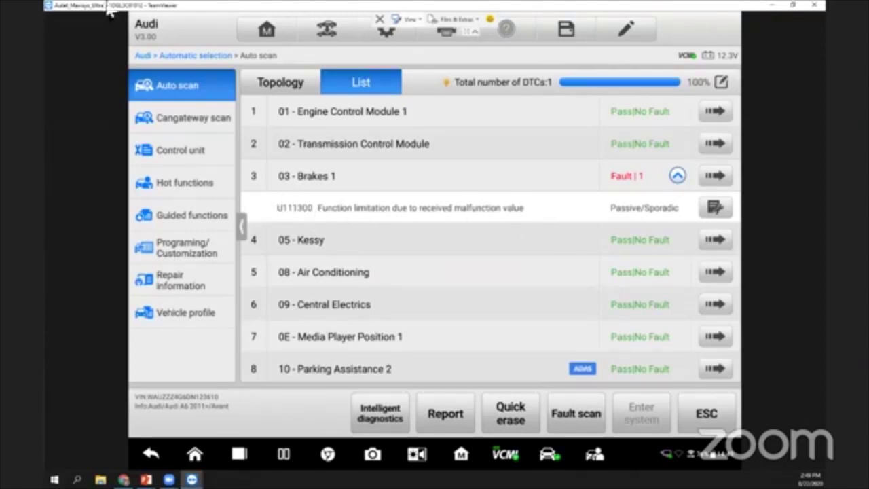
click(382, 423)
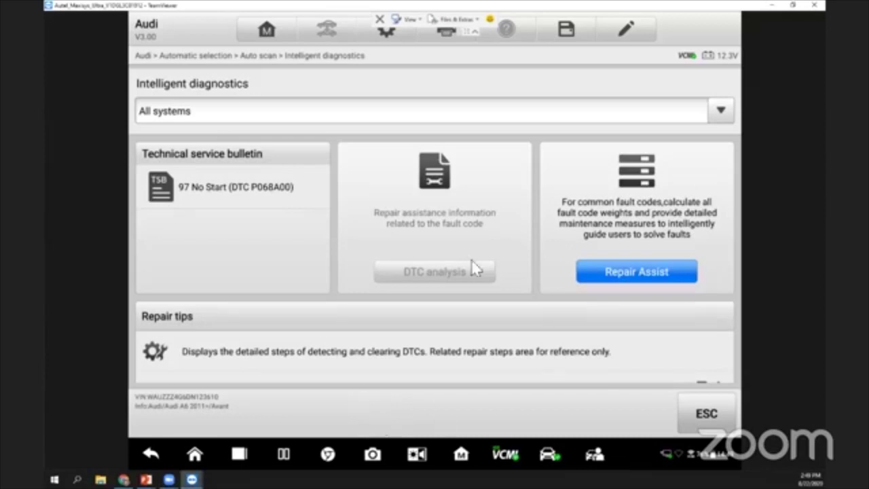
Read through the 97 No Start (DTC P068A00) service bulletin, then return to the module list
click(258, 195)
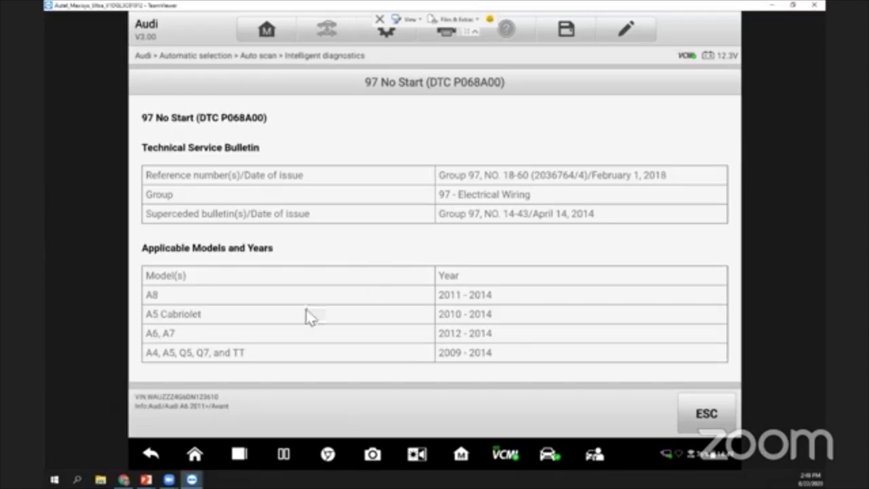
scroll(475, 324, down, 5)
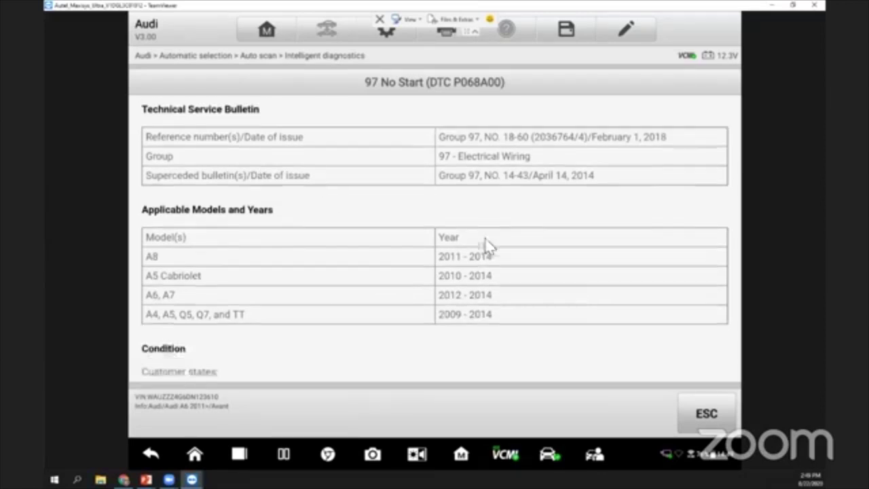
scroll(478, 267, down, 2)
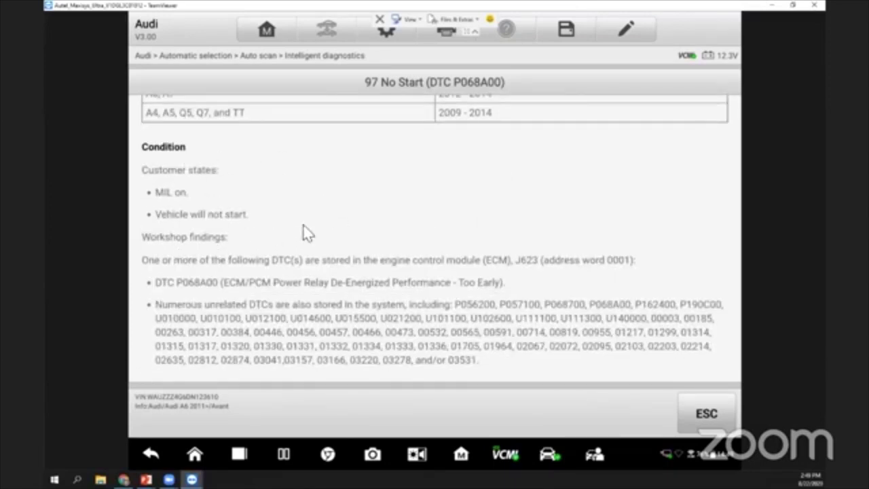
scroll(306, 217, down, 1)
scroll(319, 251, down, 1)
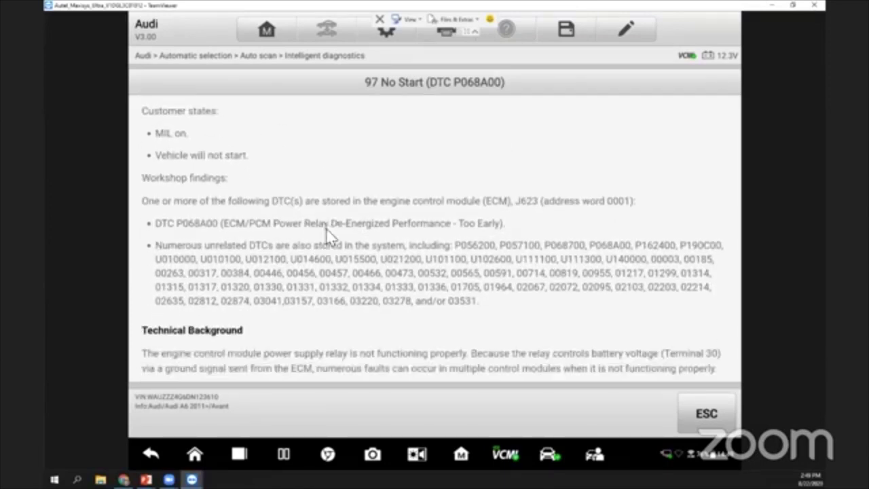
scroll(299, 230, down, 2)
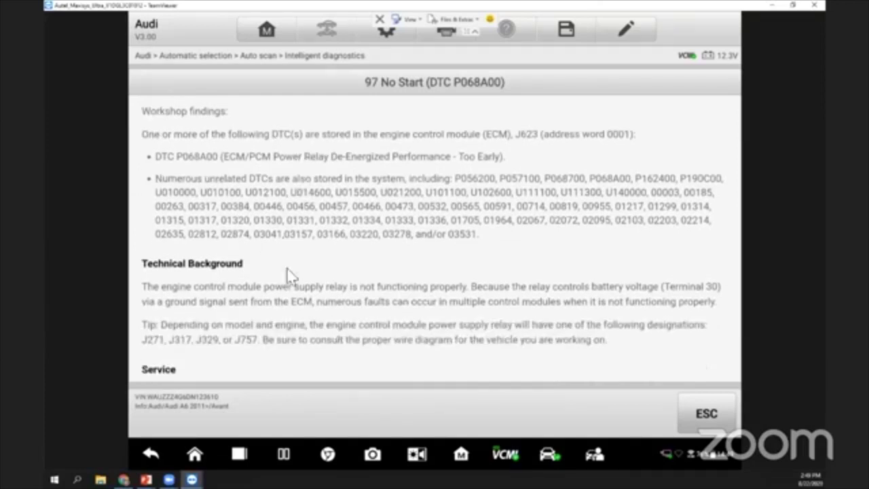
scroll(326, 271, down, 2)
scroll(346, 235, down, 1)
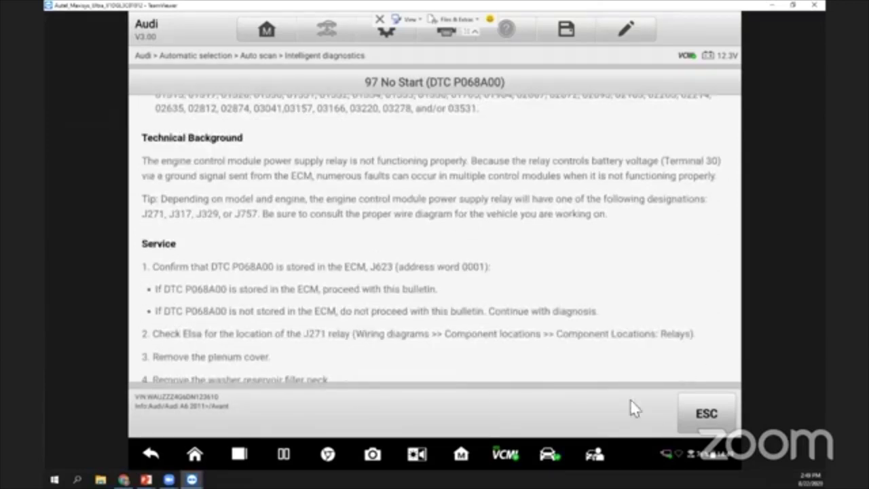
click(705, 410)
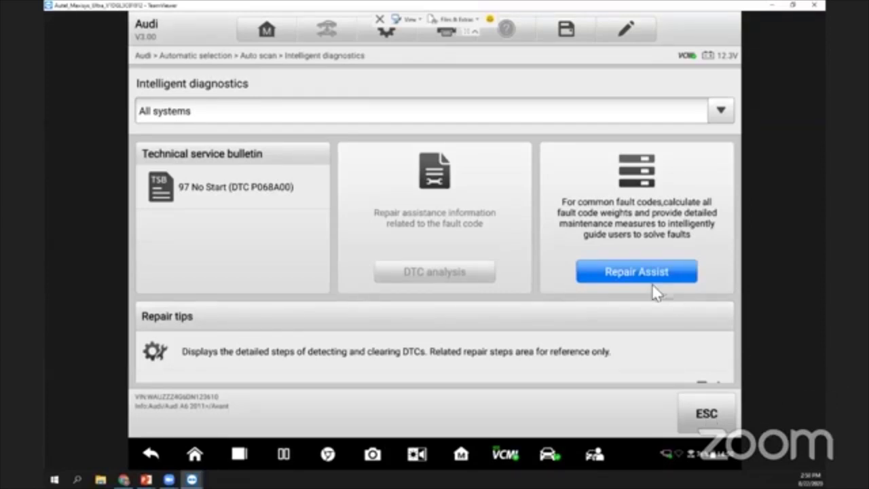
click(697, 412)
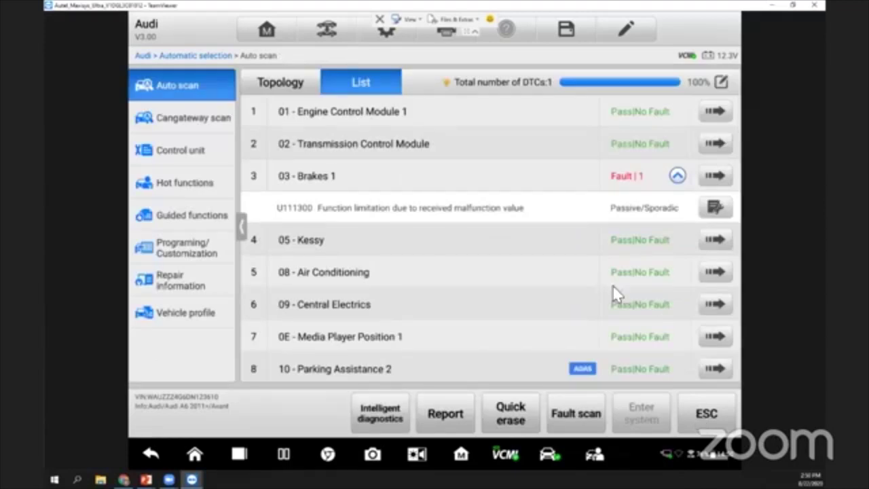
Enter the 03 - Brakes 1 module and view its ECU information
click(692, 180)
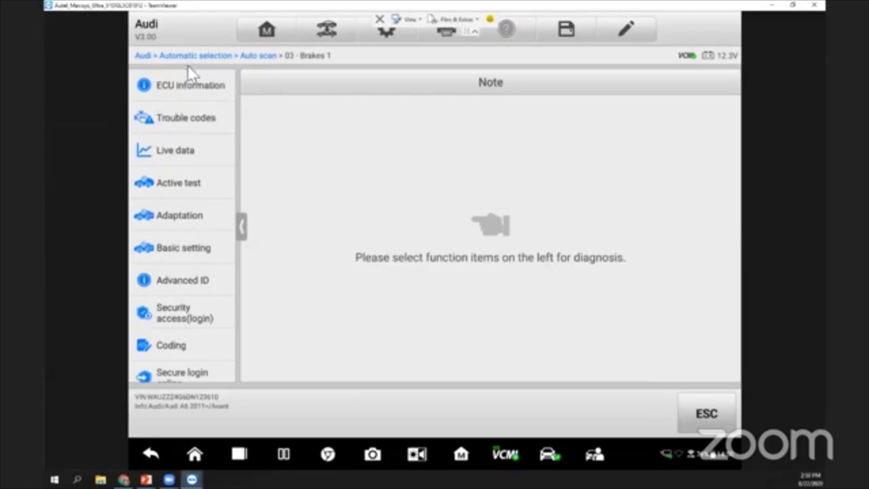
click(162, 87)
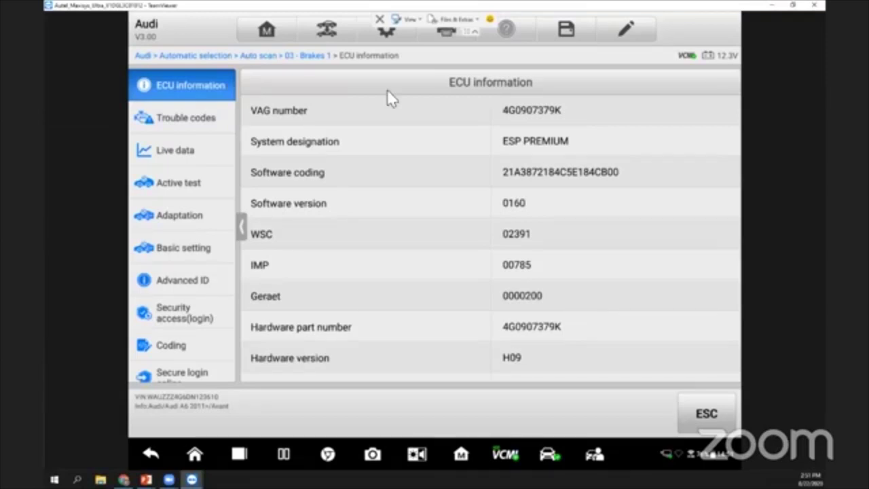
Open the stored trouble codes for the Brakes 1 module
click(219, 124)
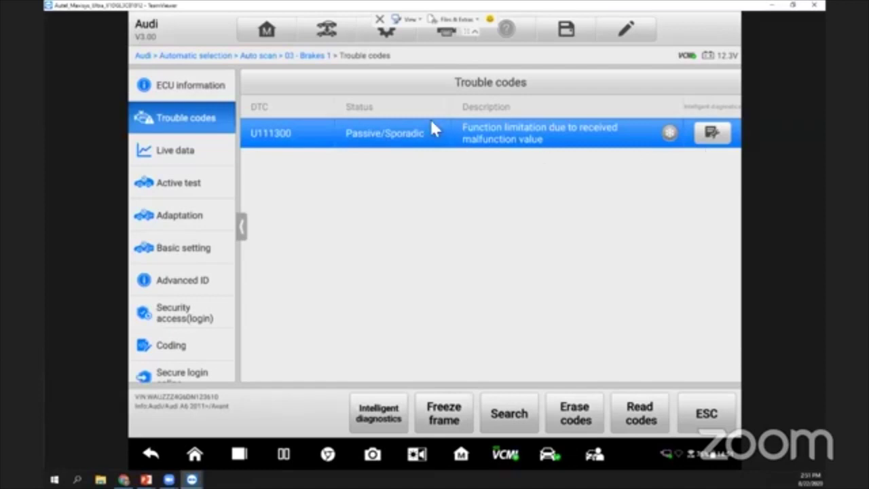
Open the Brakes 1 live data readings
click(211, 154)
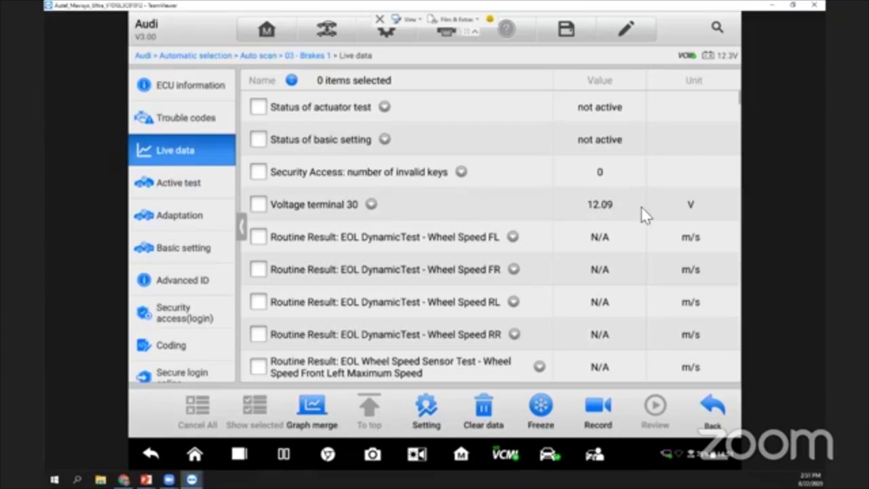
Scroll the Brakes 1 live data down to the tire pressure and warning lamp statuses
drag(679, 228, 680, 142)
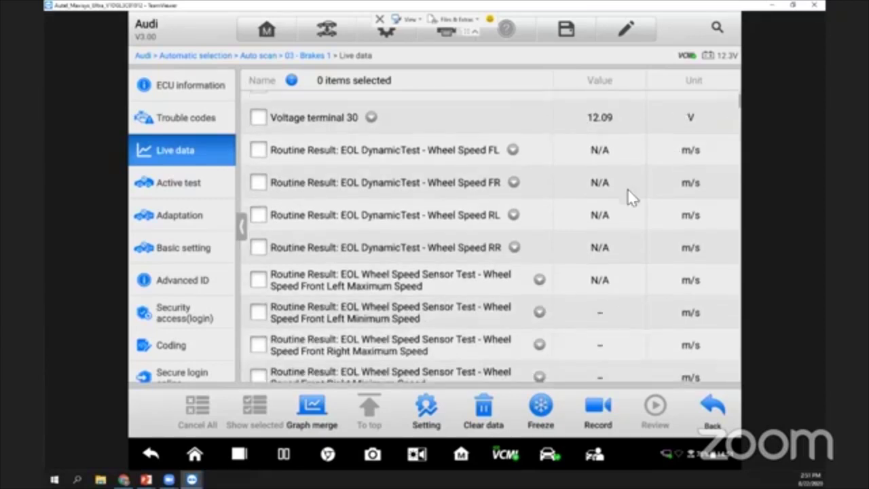
drag(623, 281, 630, 181)
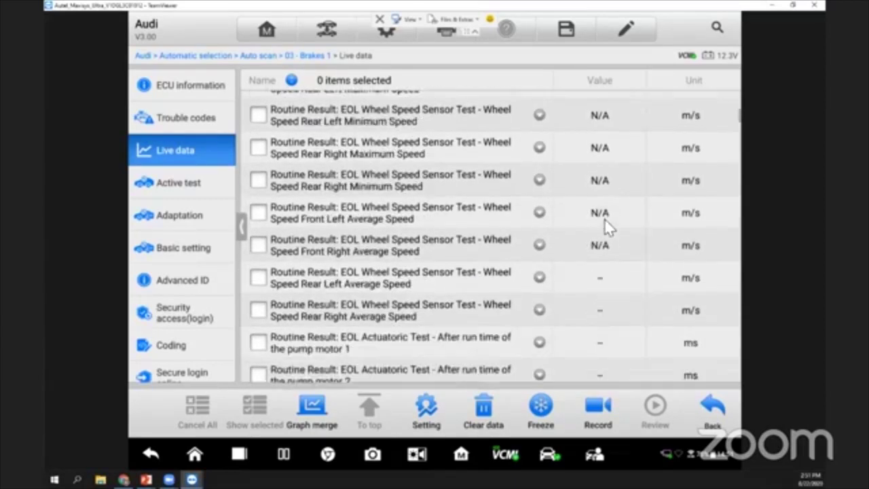
drag(589, 316, 608, 158)
drag(610, 247, 627, 173)
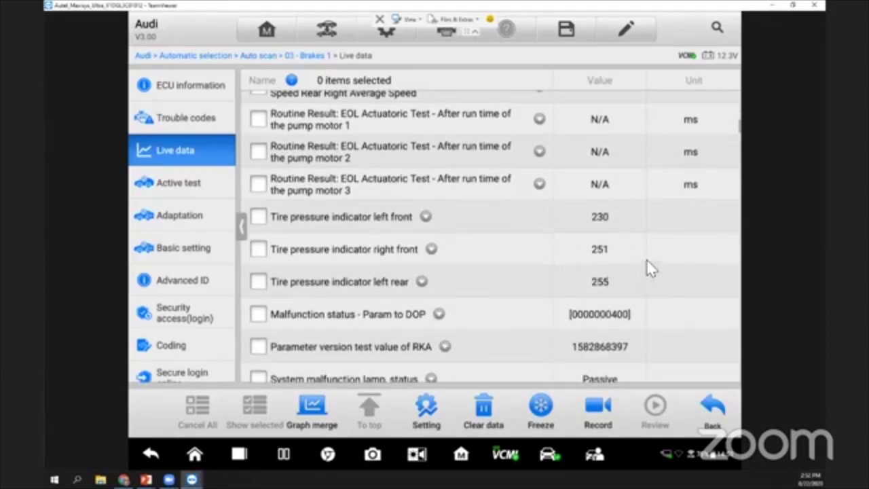
drag(594, 281, 617, 156)
drag(615, 274, 627, 223)
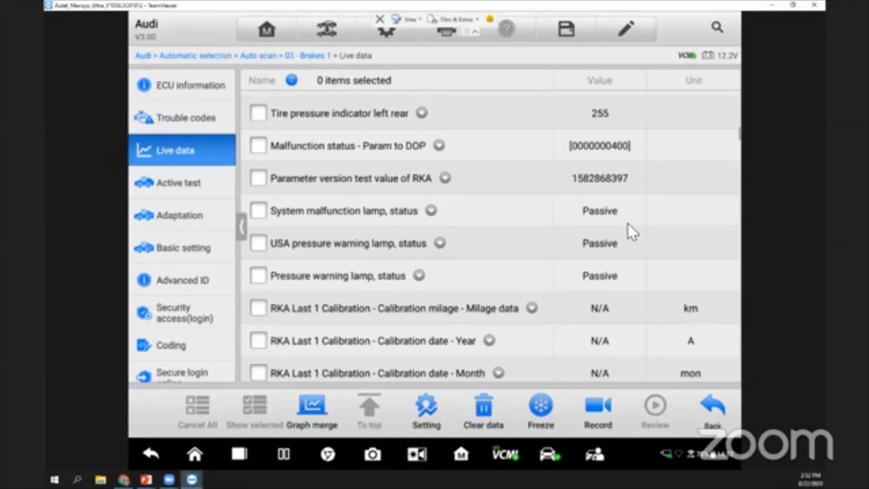
Enter the Brakes 1 active tests, review both test pages, then open Adaptation
click(184, 211)
click(192, 189)
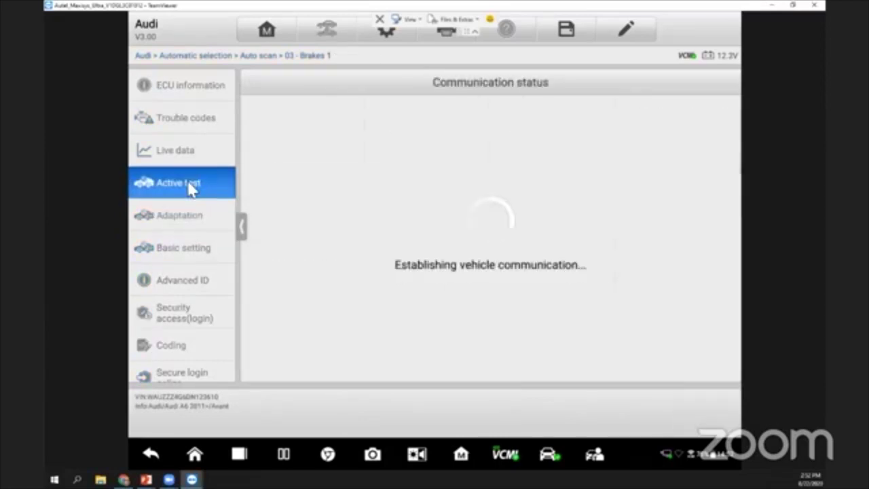
click(641, 413)
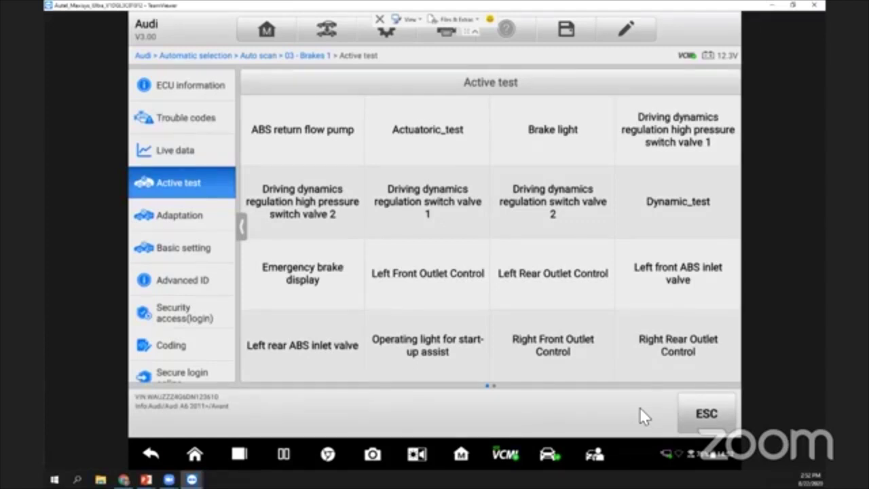
drag(636, 272, 462, 266)
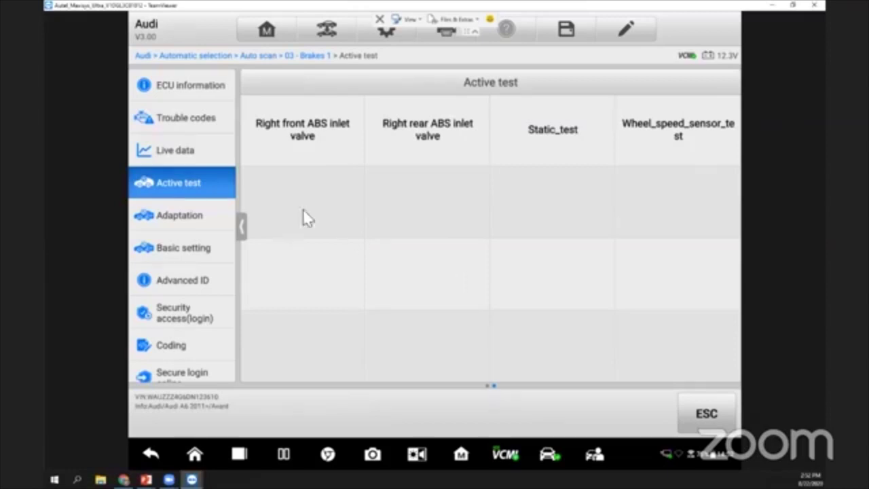
click(205, 219)
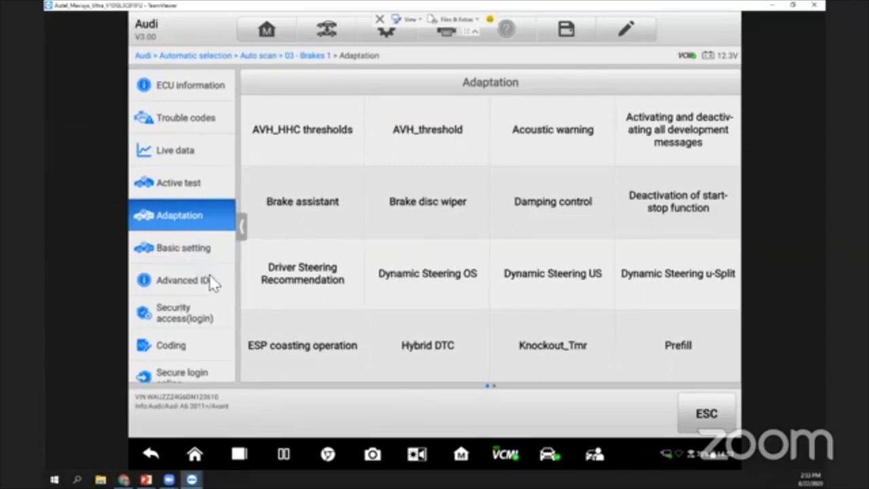
Scroll the Brakes 1 Adaptation list to show channels such as Dynamic Steering OS, Hybrid DTC and Knockout_Tmr
scroll(212, 228, down, 2)
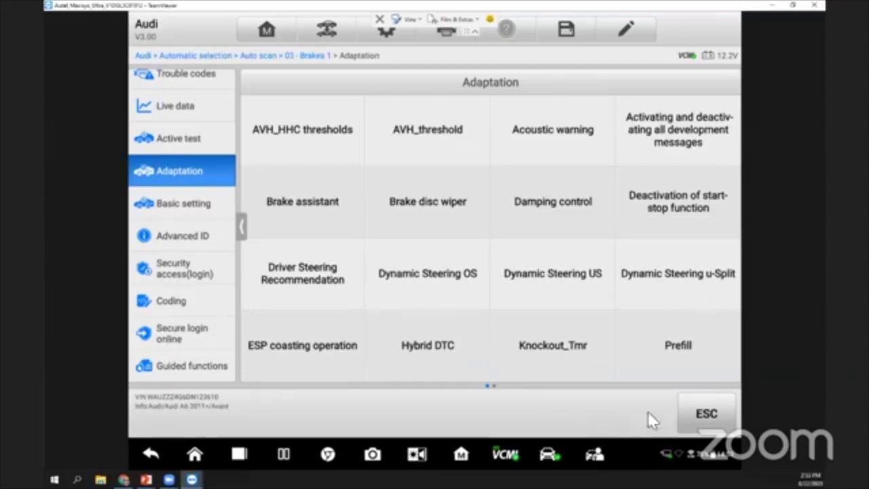
Back out of Brakes 1, exit the Audi session, and open the Service functions from home
click(706, 421)
click(706, 415)
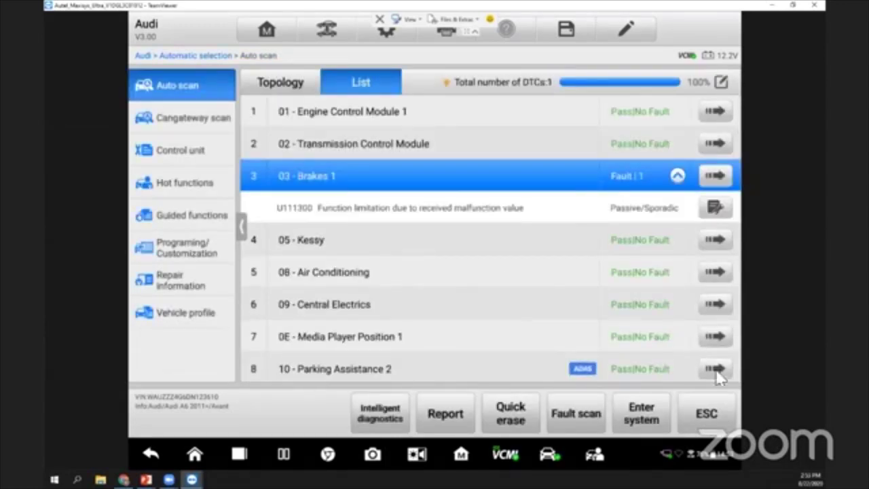
click(327, 27)
click(550, 265)
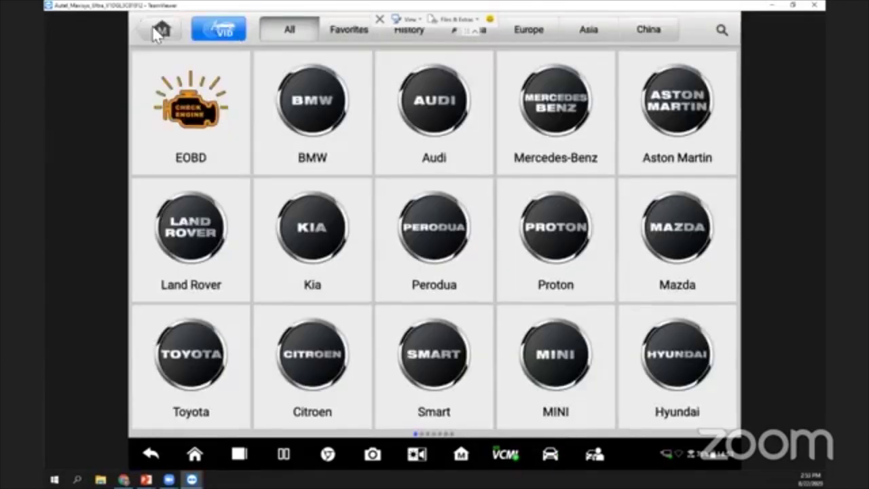
click(159, 31)
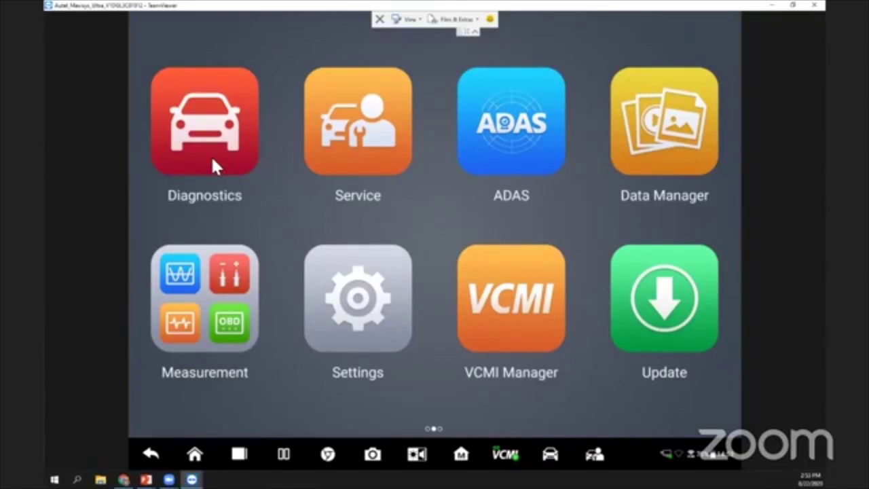
click(362, 151)
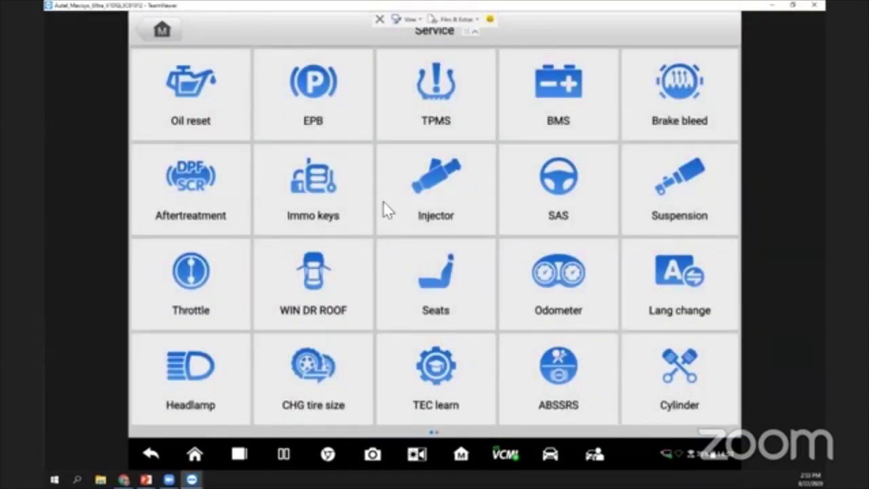
Pick the EPB service and auto-detect the Audi to list 03 - Brakes 1 and 53 - Parking Brake
click(349, 122)
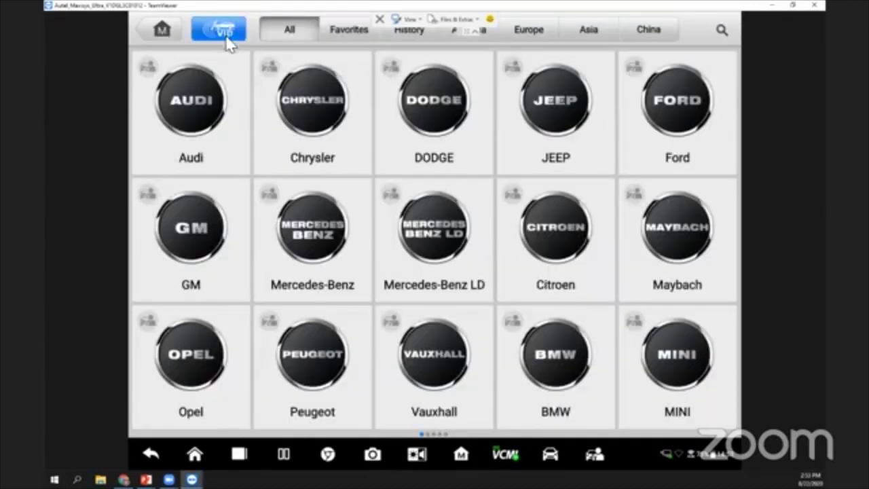
click(224, 32)
click(255, 85)
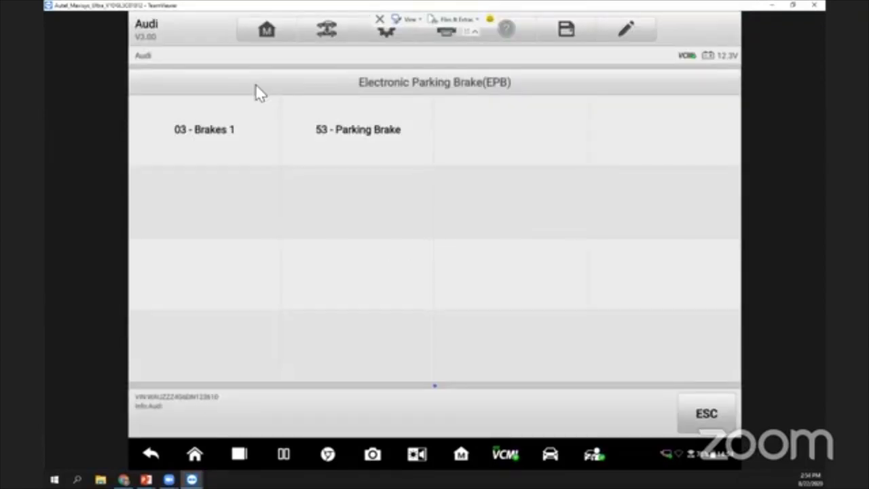
Launch Replace brake pads (operating guide) under 53 - Parking Brake and accept the warning
click(388, 141)
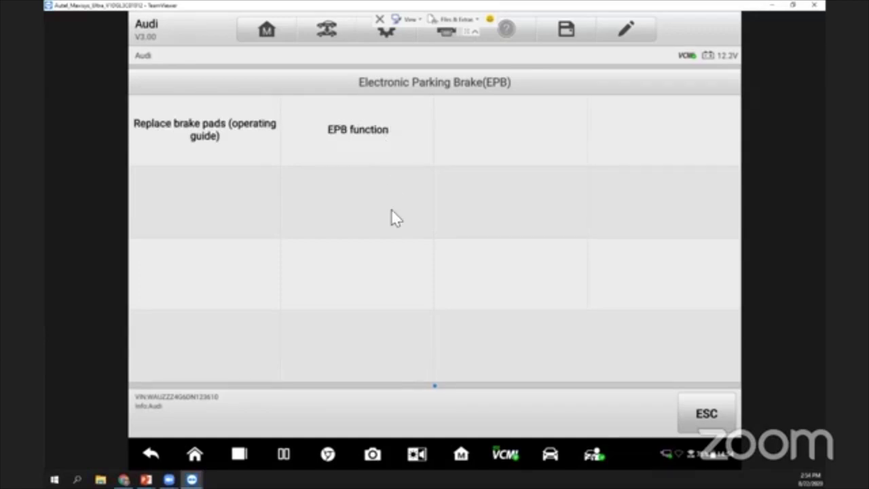
click(217, 133)
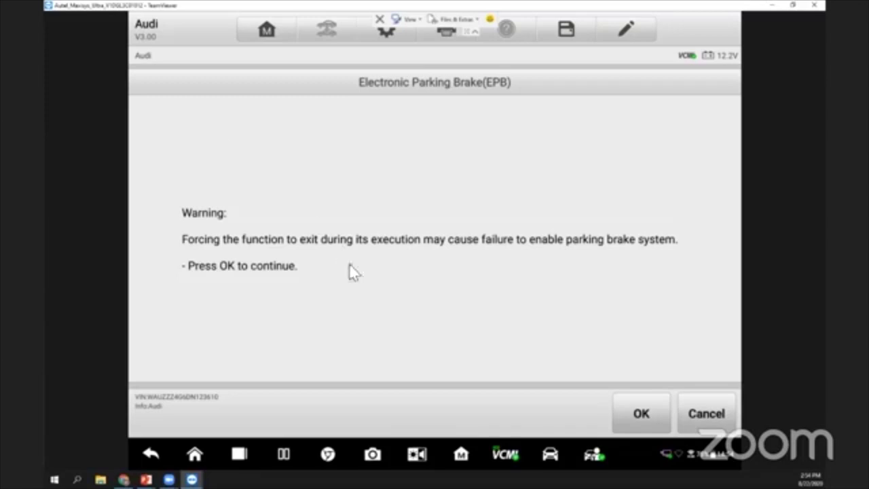
click(634, 415)
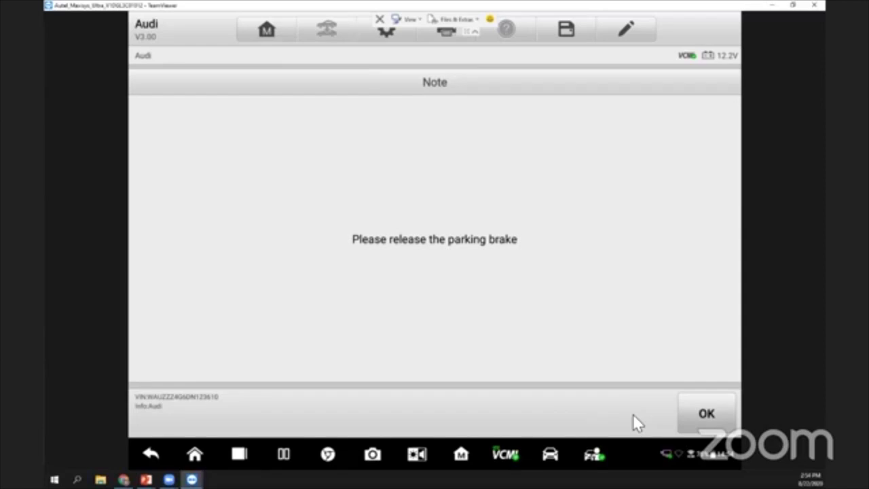
Confirm the note so the parking brake retracts into its service position
click(708, 413)
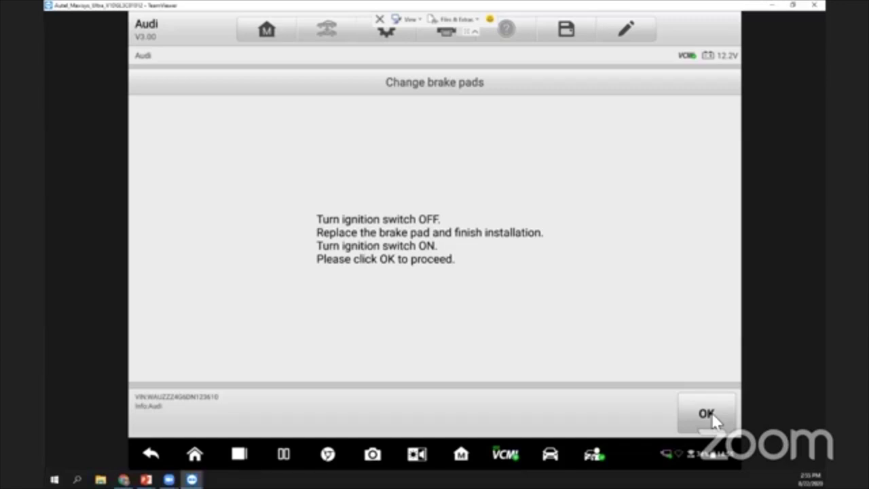
Confirm the new rear pads are fitted, then confirm the parking brake is reapplied
click(713, 414)
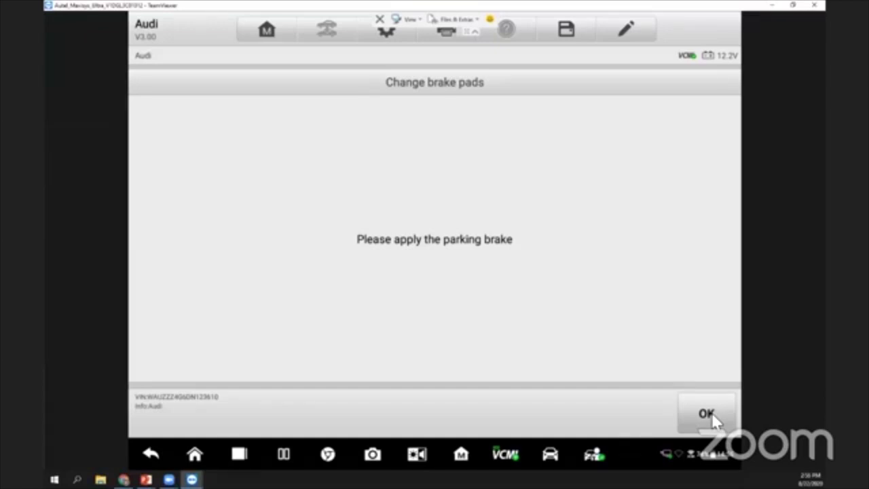
click(712, 415)
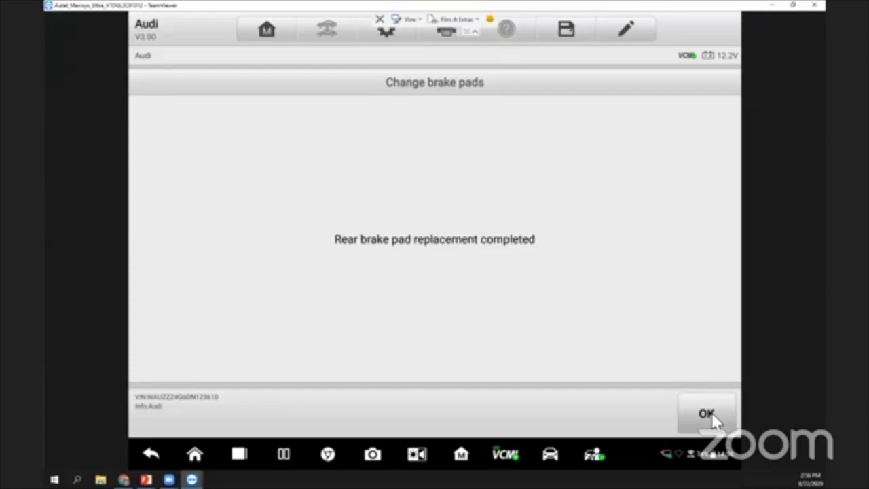